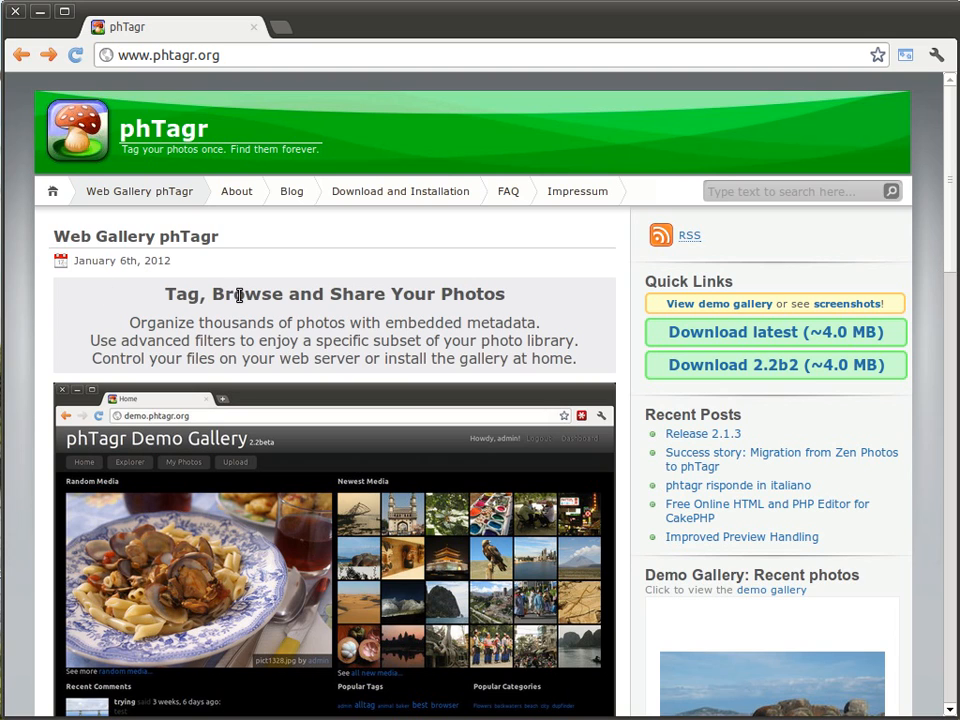
Reach the HowToInstallFromGit wiki page and select its git clone command for copying
{"action": "left_click", "coordinate": [378, 193]}
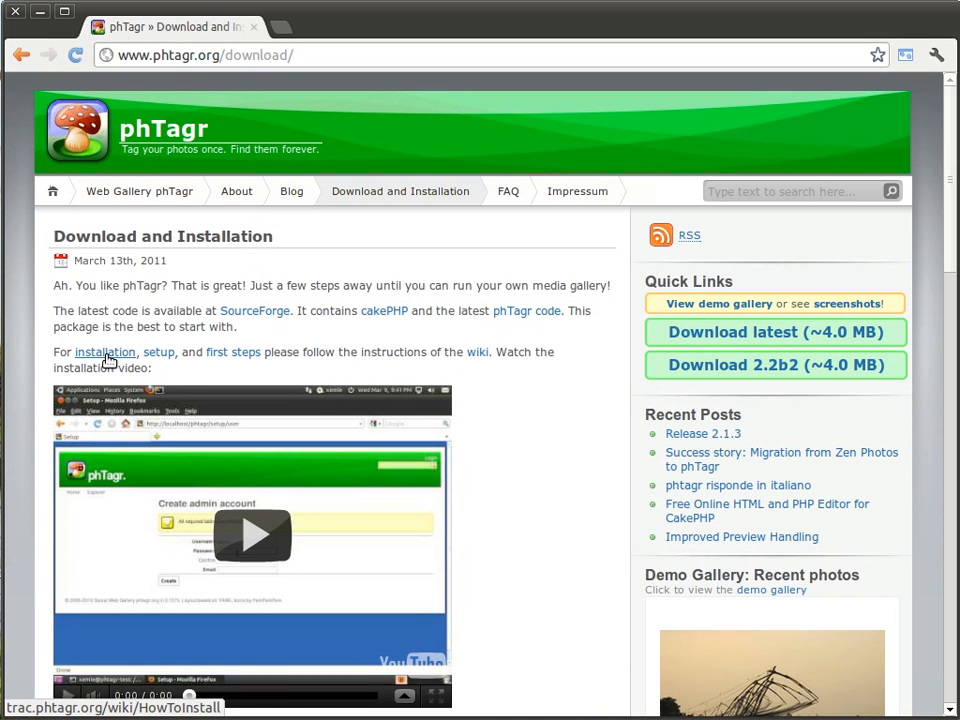
{"action": "left_click", "coordinate": [106, 355]}
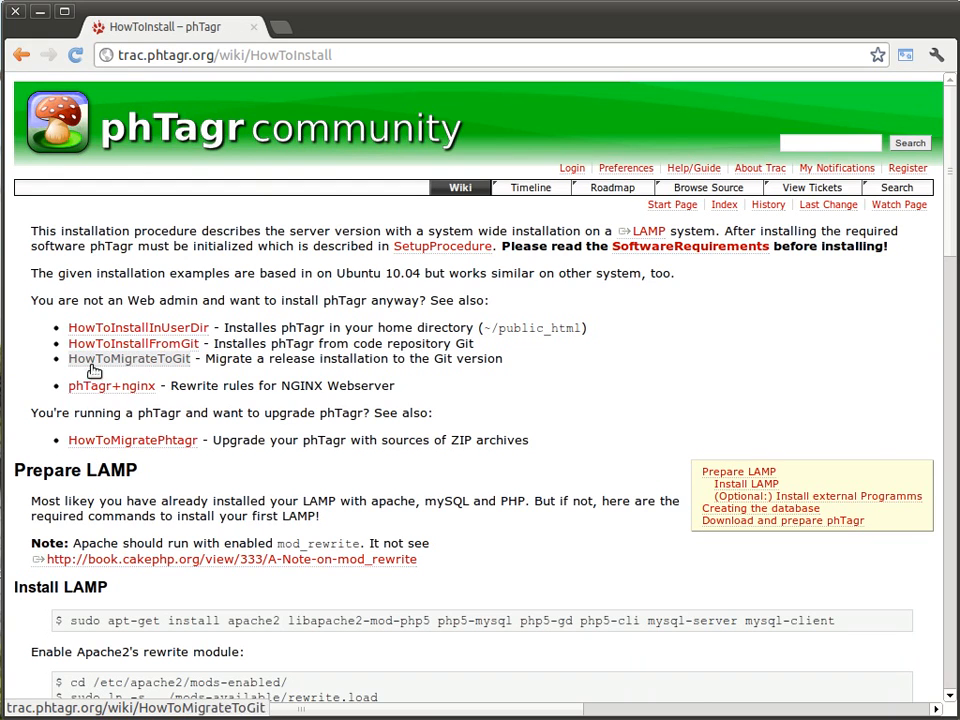
{"action": "left_click", "coordinate": [118, 346]}
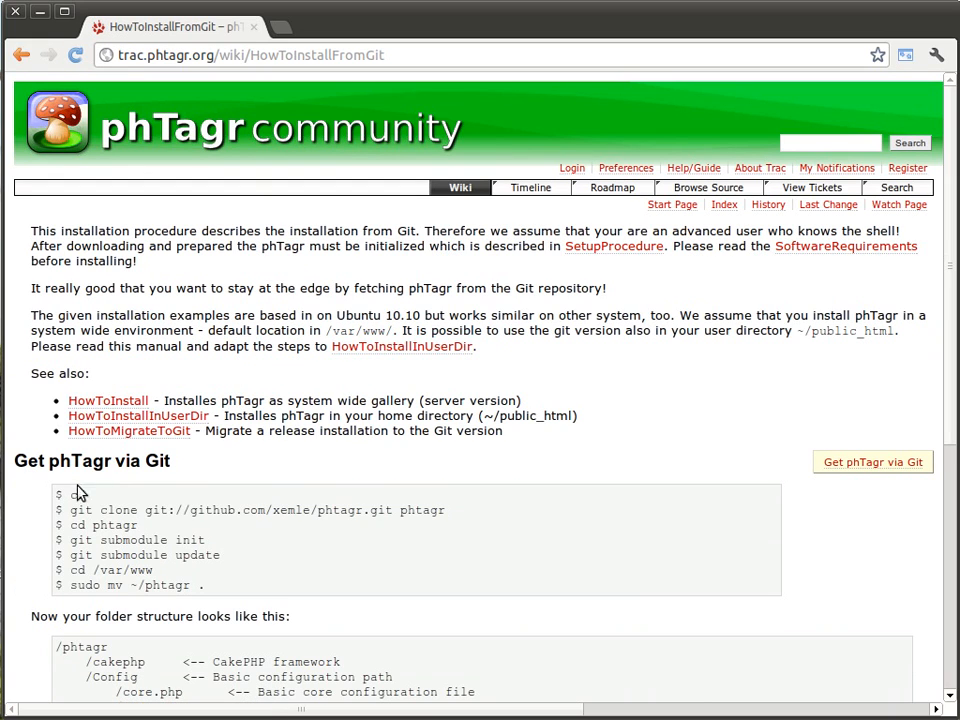
{"action": "mouse_move", "coordinate": [66, 510]}
{"action": "left_mouse_down"}
{"action": "mouse_move", "coordinate": [270, 521]}
{"action": "mouse_move", "coordinate": [458, 512]}
{"action": "left_mouse_up"}
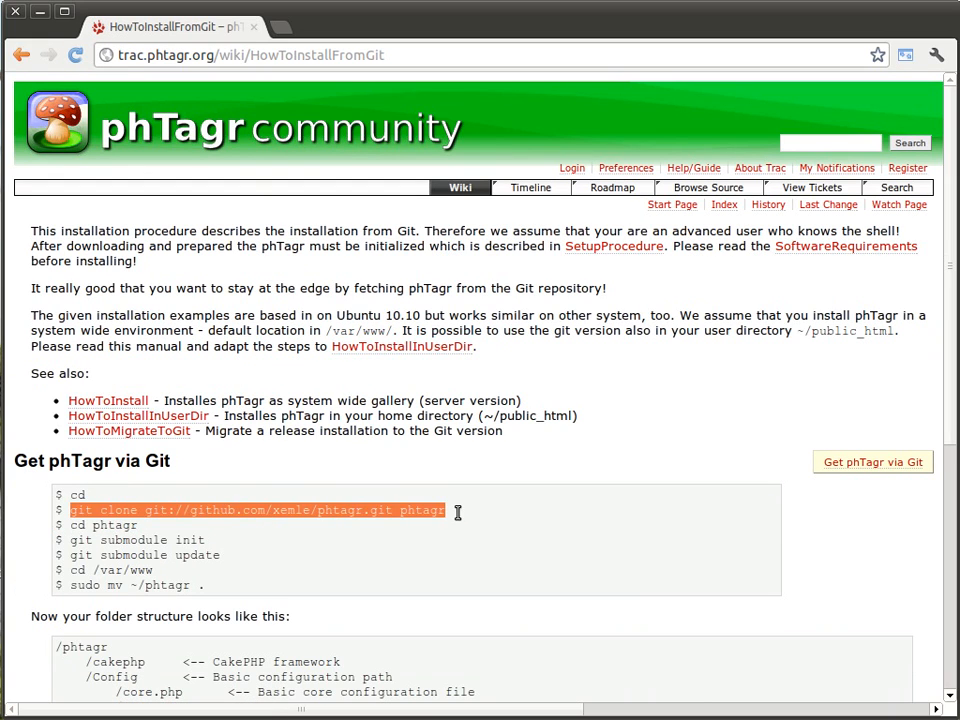
Run the pasted git clone command in /var/www/tests and enter the new phtagr folder
{"action": "key", "text": "alt+Tab"}
{"action": "middle_click", "coordinate": [632, 276]}
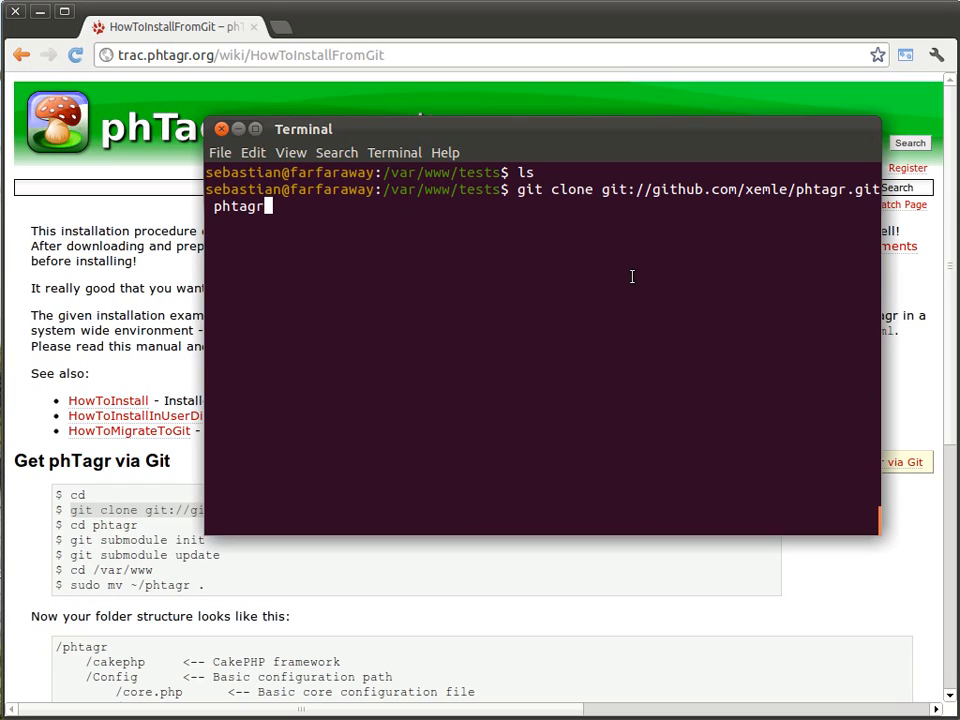
{"action": "key", "text": "Return"}
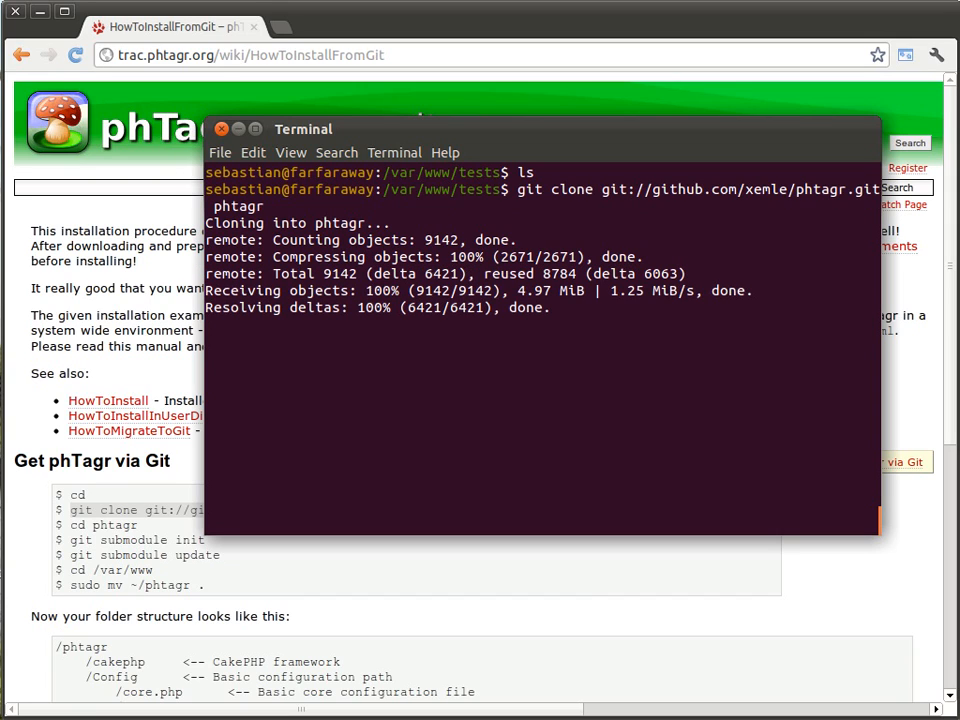
{"action": "type", "text": "cd p"}
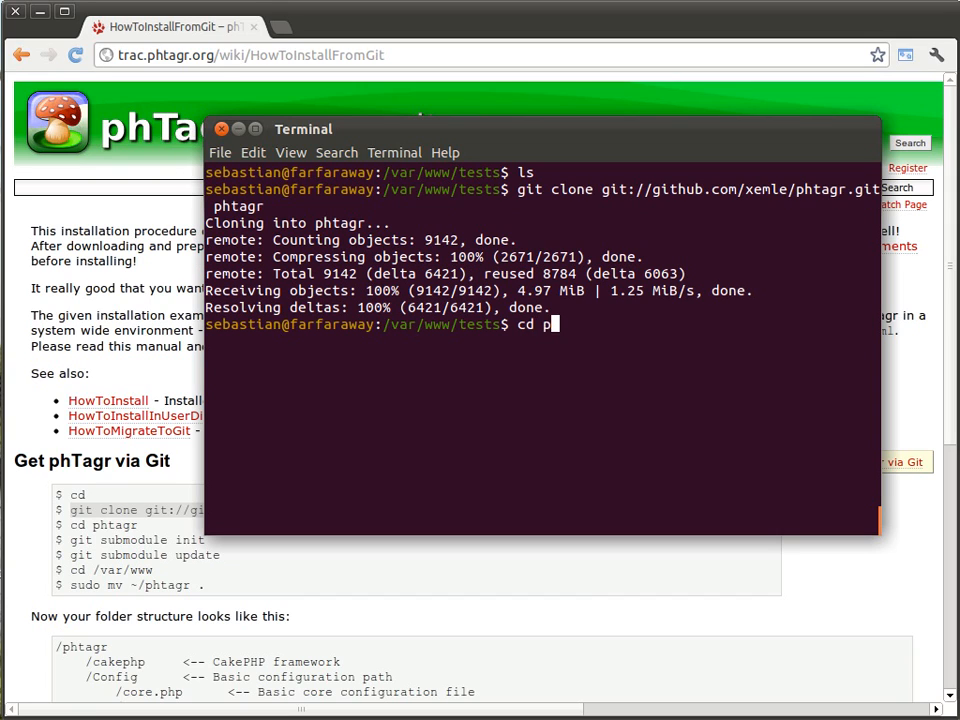
{"action": "key", "text": "Tab"}
{"action": "key", "text": "Return"}
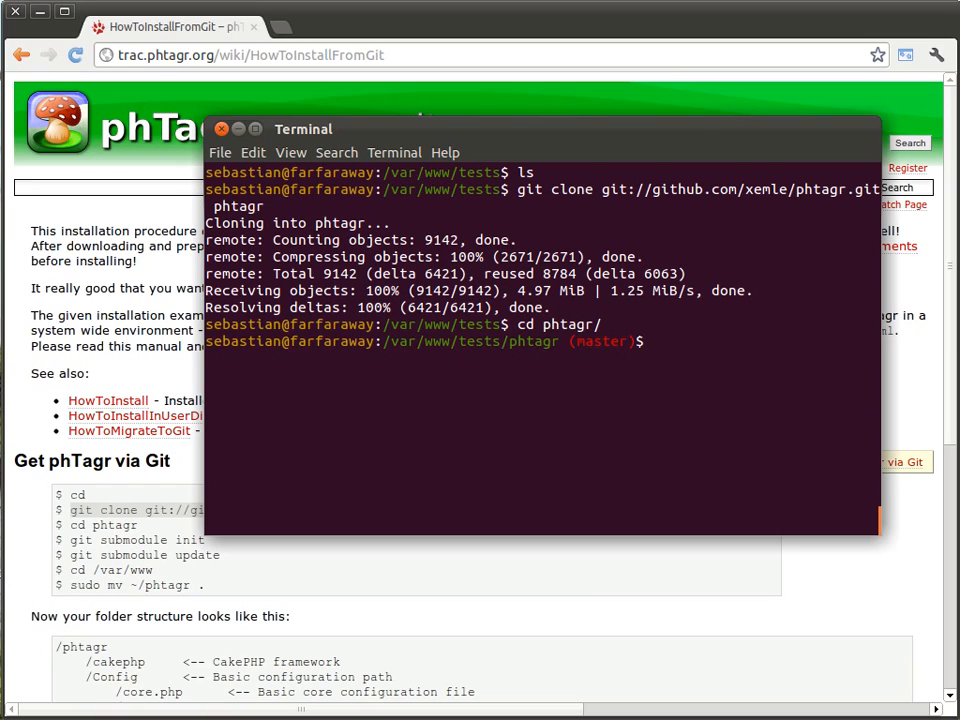
{"action": "type", "text": "git submodule in"}
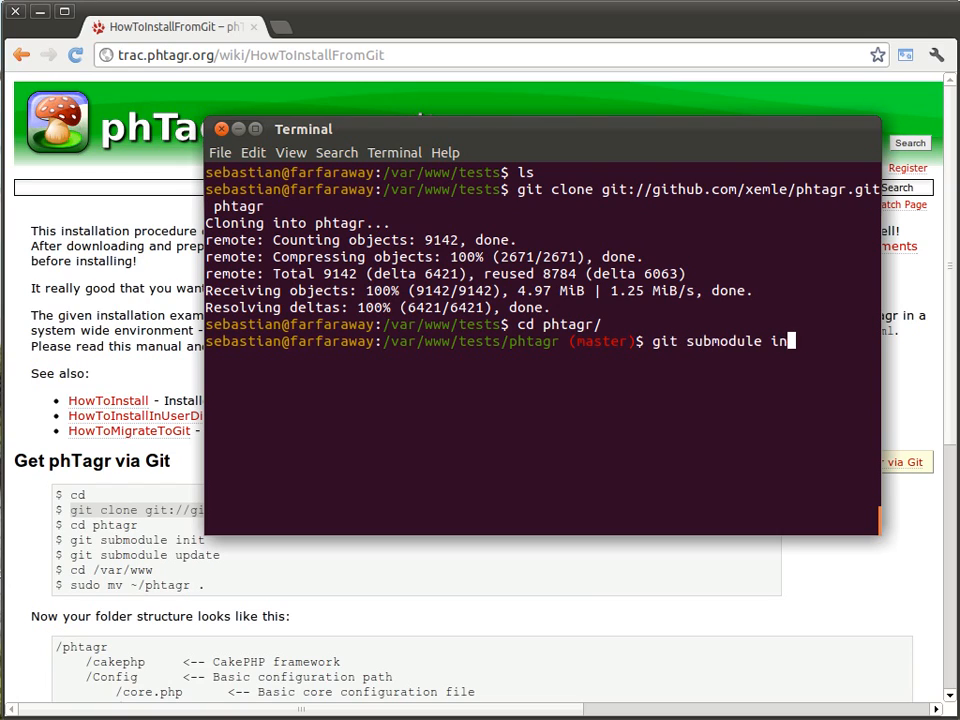
{"action": "type", "text": "it"}
Run git submodule init and git submodule update to fetch cakephp and migrations
{"action": "key", "text": "Return"}
{"action": "key", "text": "Up"}
{"action": "key", "text": "BackSpace"}
{"action": "key", "text": "BackSpace"}
{"action": "key", "text": "BackSpace"}
{"action": "key", "text": "BackSpace"}
{"action": "type", "text": "ubmodule u"}
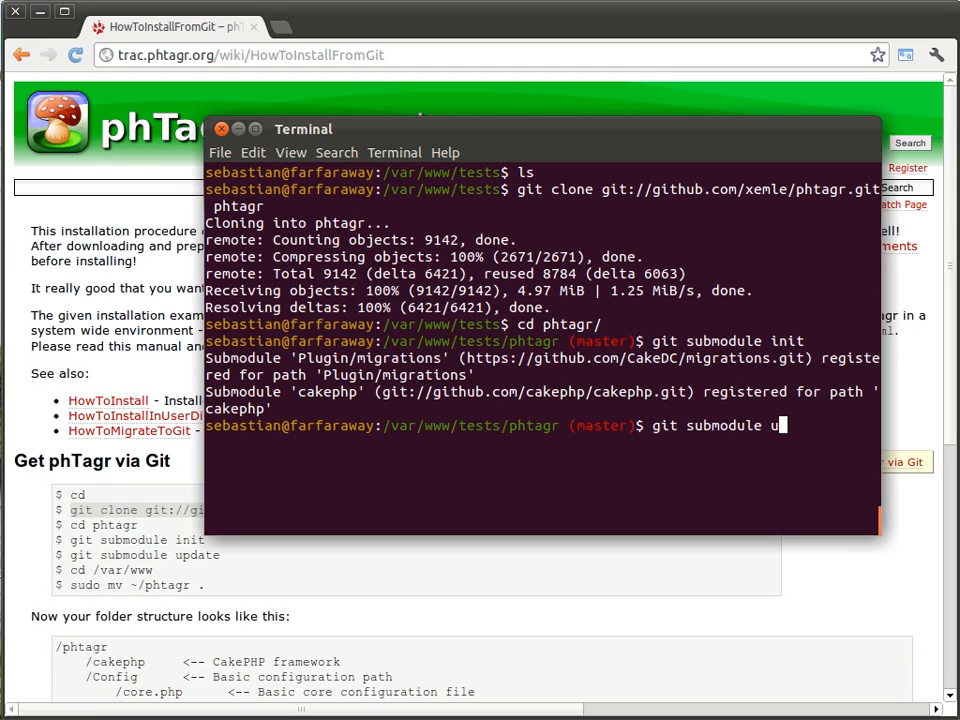
{"action": "type", "text": "pdate"}
{"action": "key", "text": "Return"}
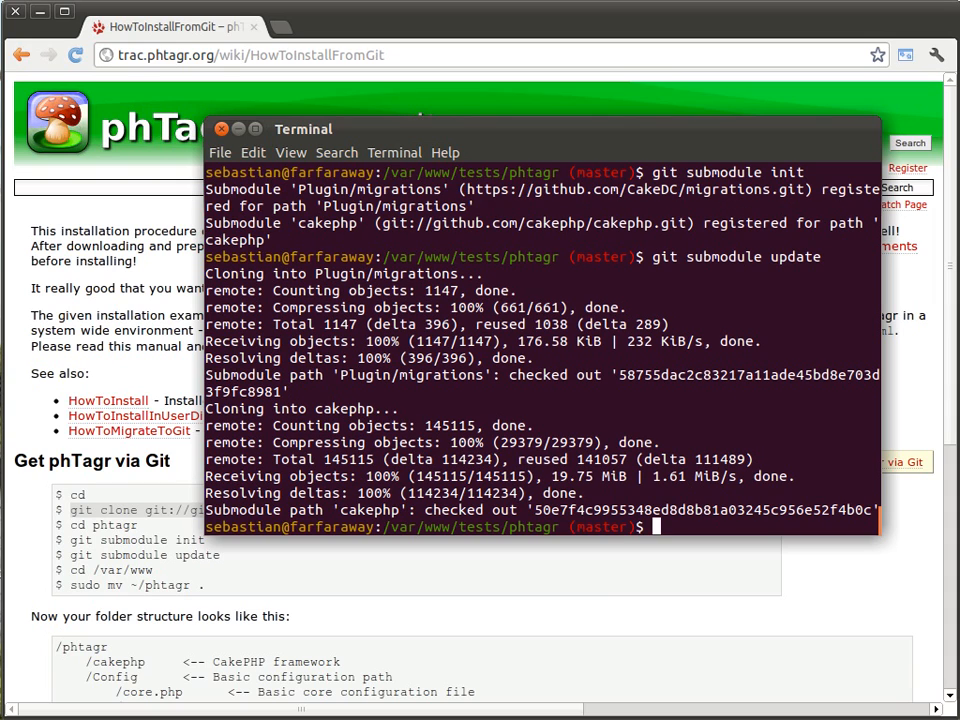
{"action": "type", "text": "ls"}
List the phtagr folder in detail and show permissions of tmp, users and Config
{"action": "key", "text": "Return"}
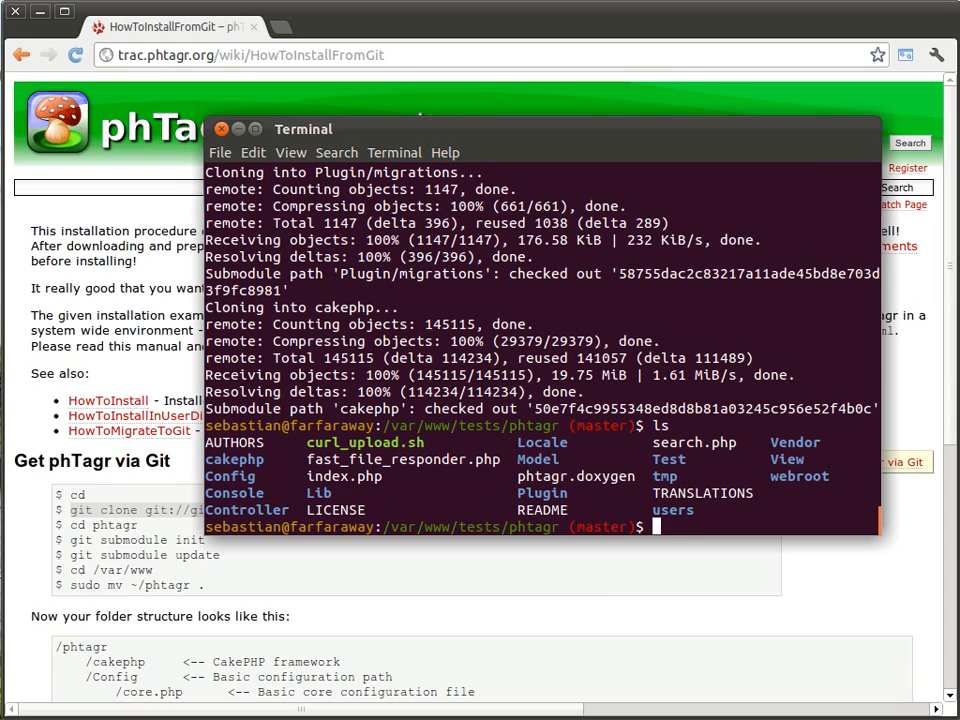
{"action": "type", "text": "ls -l"}
{"action": "key", "text": "Return"}
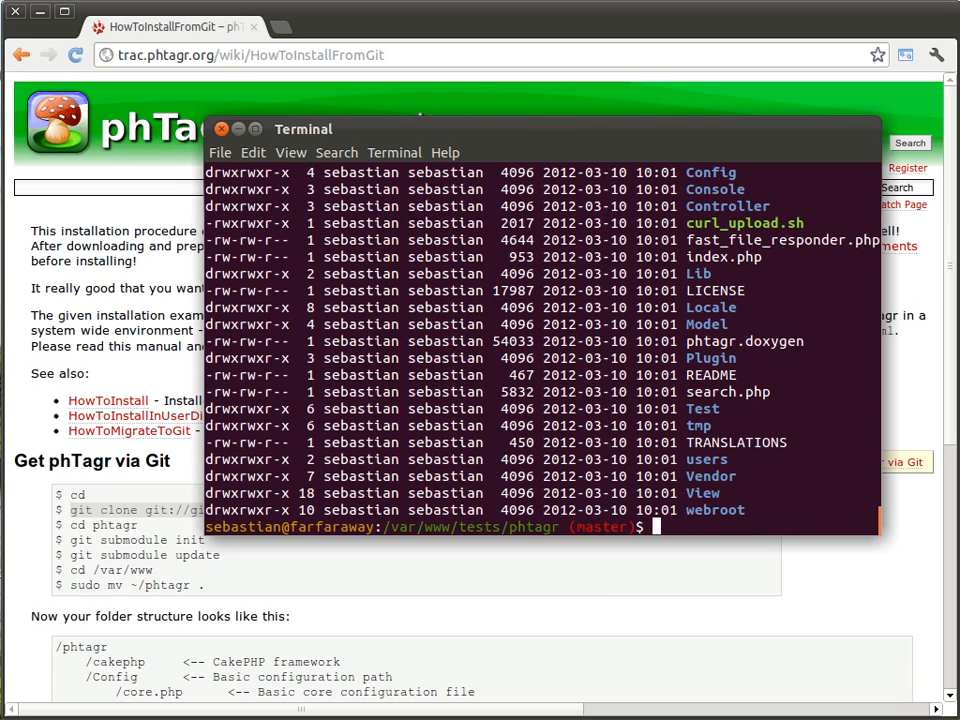
{"action": "type", "text": "ls -ld "}
{"action": "type", "text": "tmp users/"}
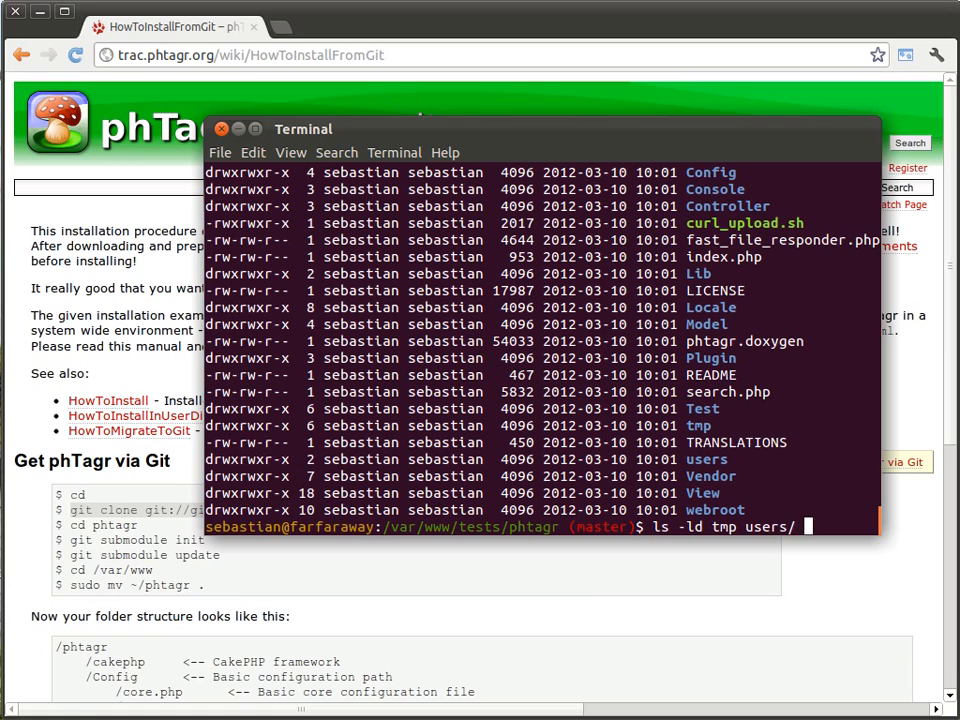
{"action": "key", "text": "BackSpace"}
{"action": "key", "text": "BackSpace"}
{"action": "type", "text": "Conf"}
{"action": "key", "text": "Tab"}
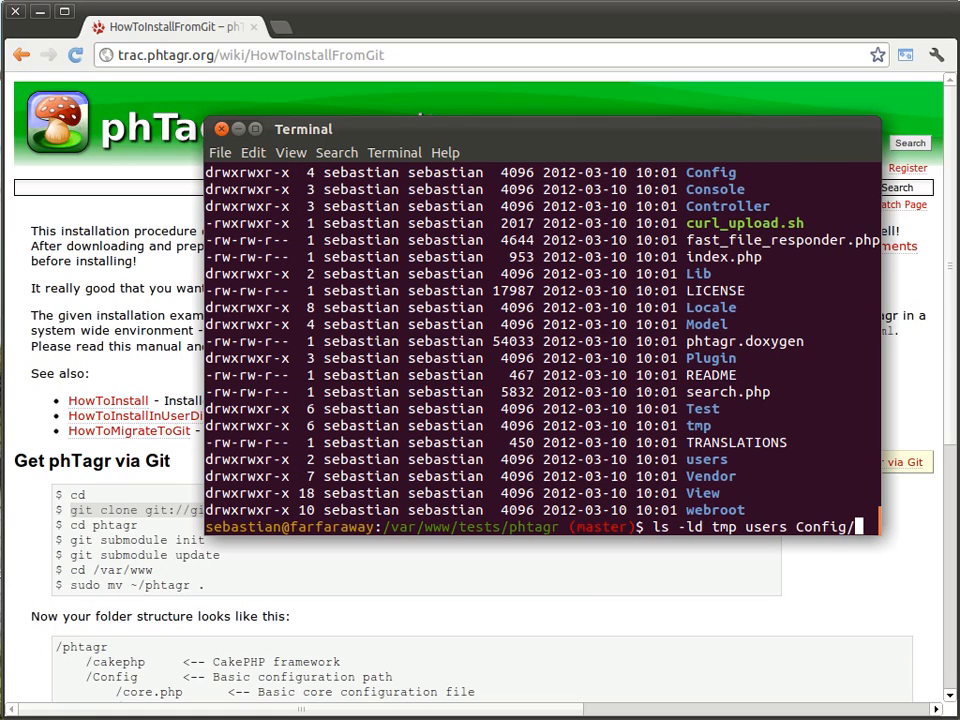
{"action": "key", "text": "Return"}
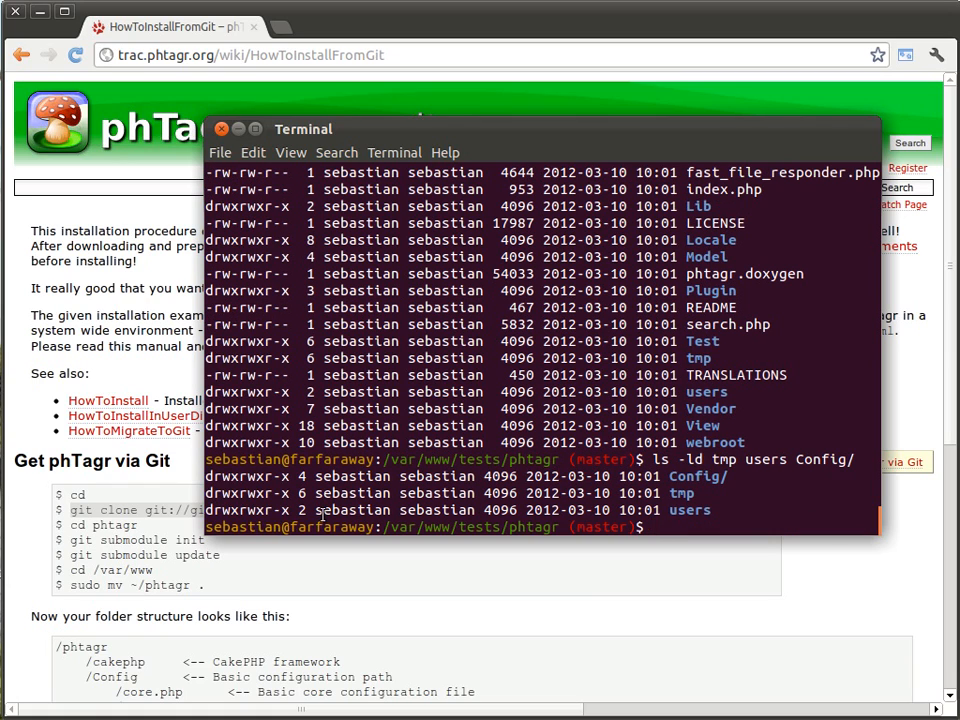
{"action": "double_click", "coordinate": [250, 493]}
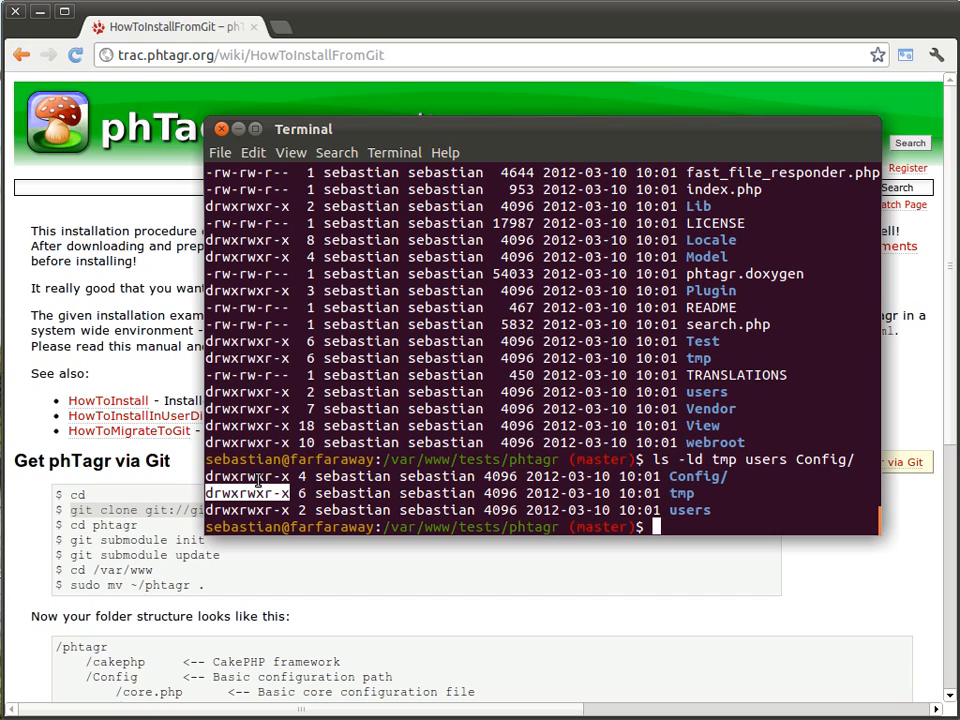
Load the local phtagr address in the browser and start the phTagr installation
{"action": "left_click", "coordinate": [300, 70]}
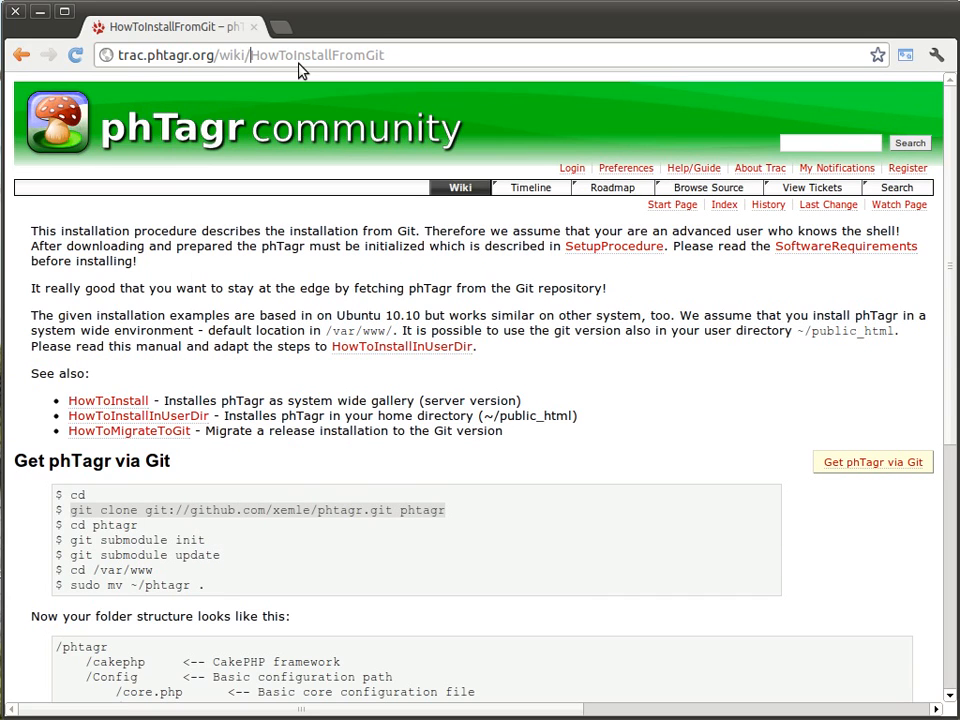
{"action": "key", "text": "ctrl+l"}
{"action": "type", "text": "localhost/backbone/index."}
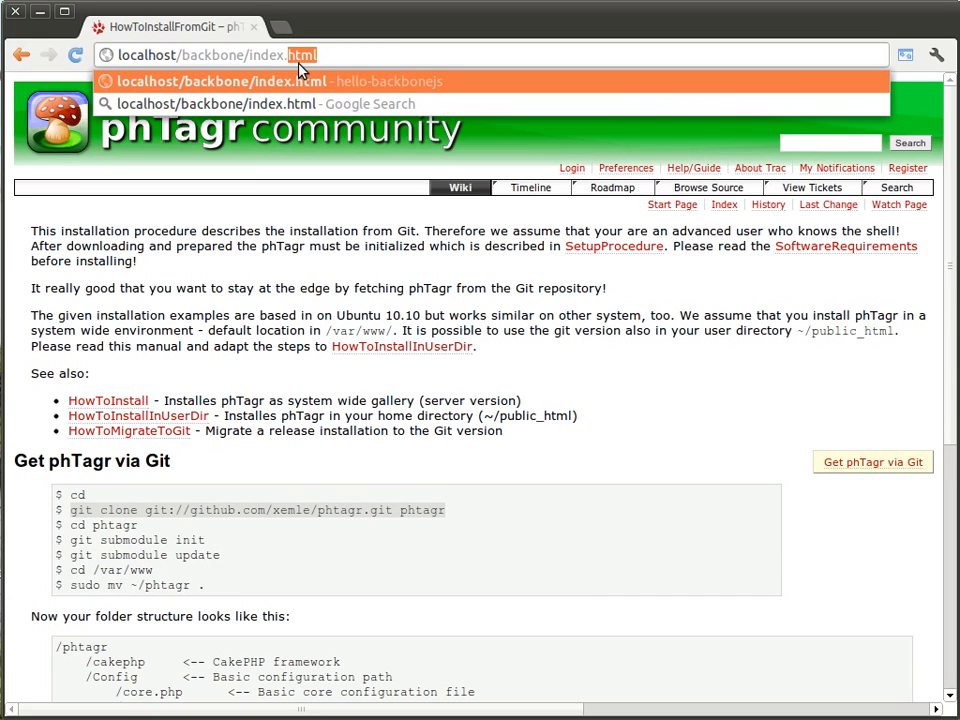
{"action": "key", "text": "ctrl+shift+Left"}
{"action": "key", "text": "ctrl+shift+Left"}
{"action": "key", "text": "ctrl+shift+Left"}
{"action": "type", "text": "testspht"}
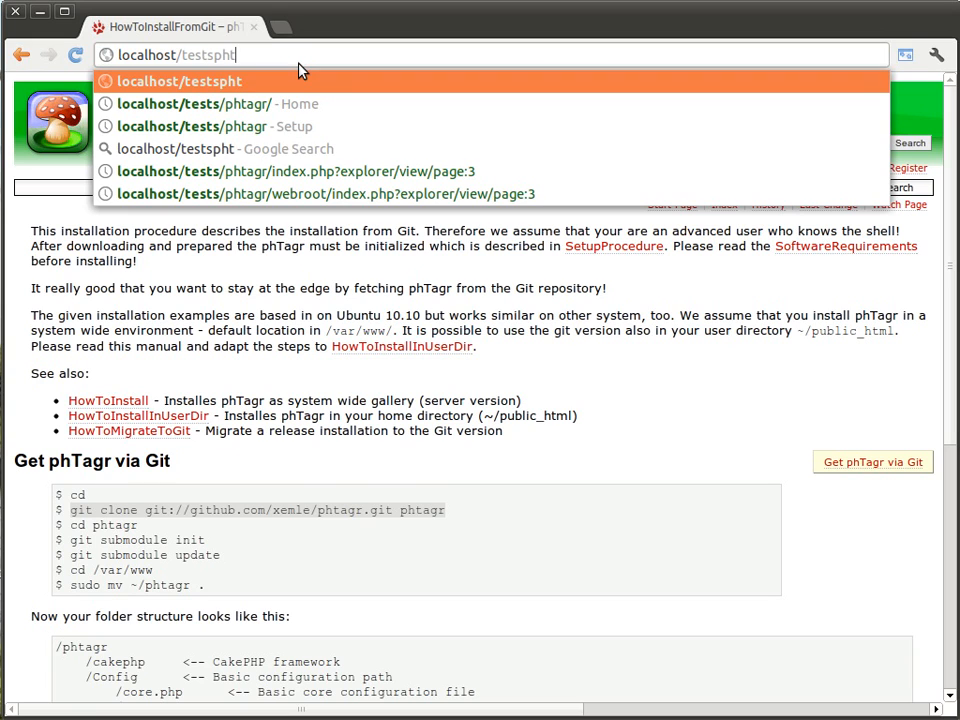
{"action": "key", "text": "BackSpace"}
{"action": "key", "text": "BackSpace"}
{"action": "key", "text": "BackSpace"}
{"action": "type", "text": "/phtagr"}
{"action": "key", "text": "Return"}
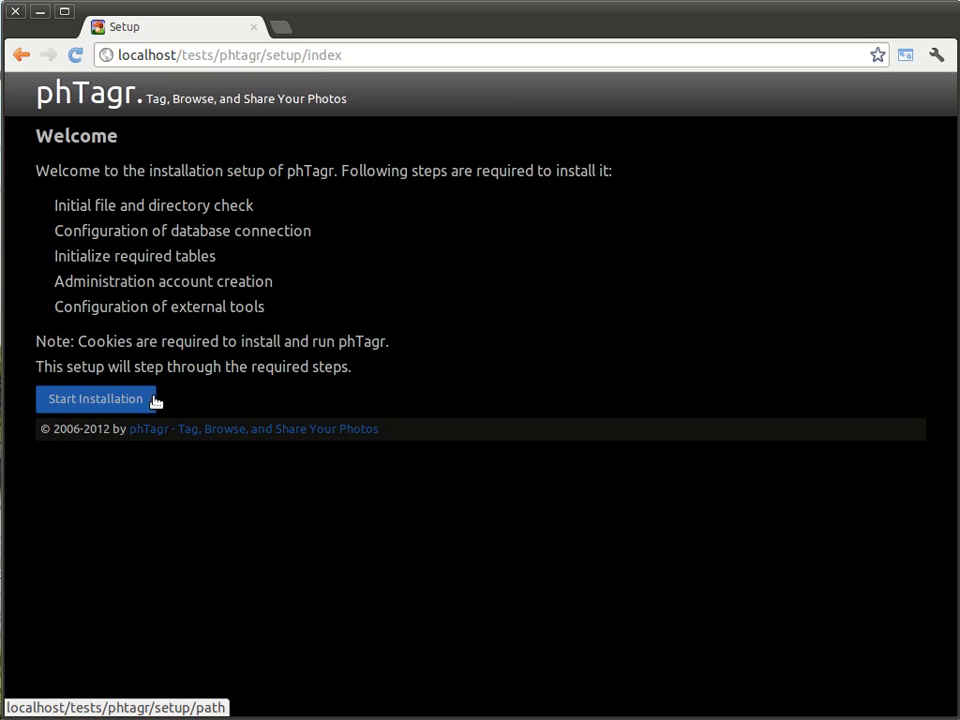
{"action": "left_click", "coordinate": [122, 402]}
Enter the database password and table prefix pt2_, then submit the connection settings
{"action": "left_click", "coordinate": [309, 336]}
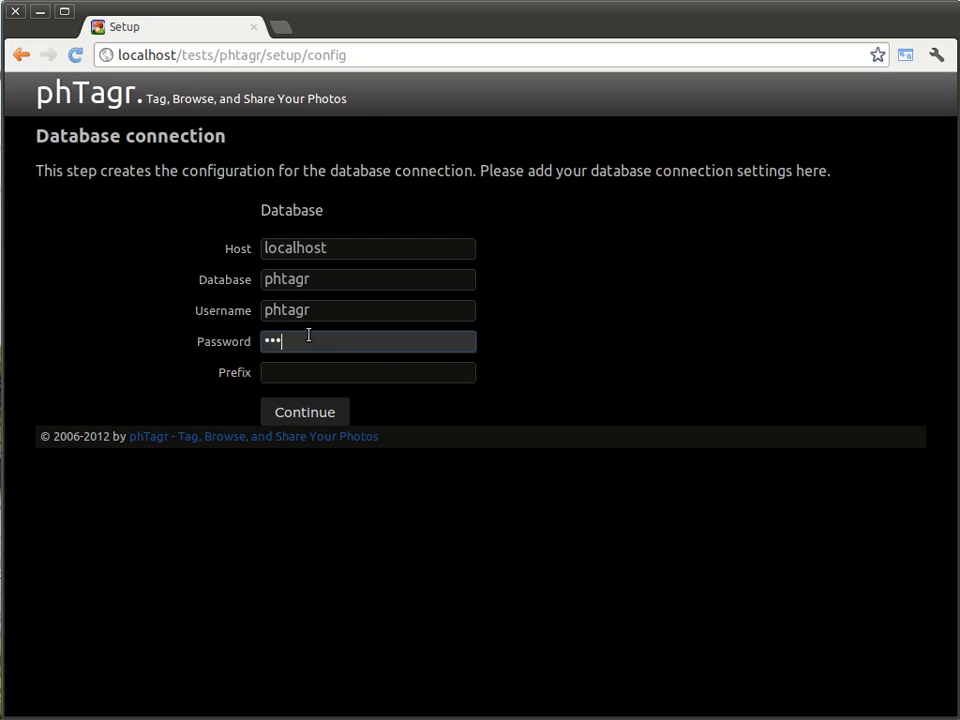
{"action": "type", "text": "agr"}
{"action": "key", "text": "Tab"}
{"action": "type", "text": "pt2_"}
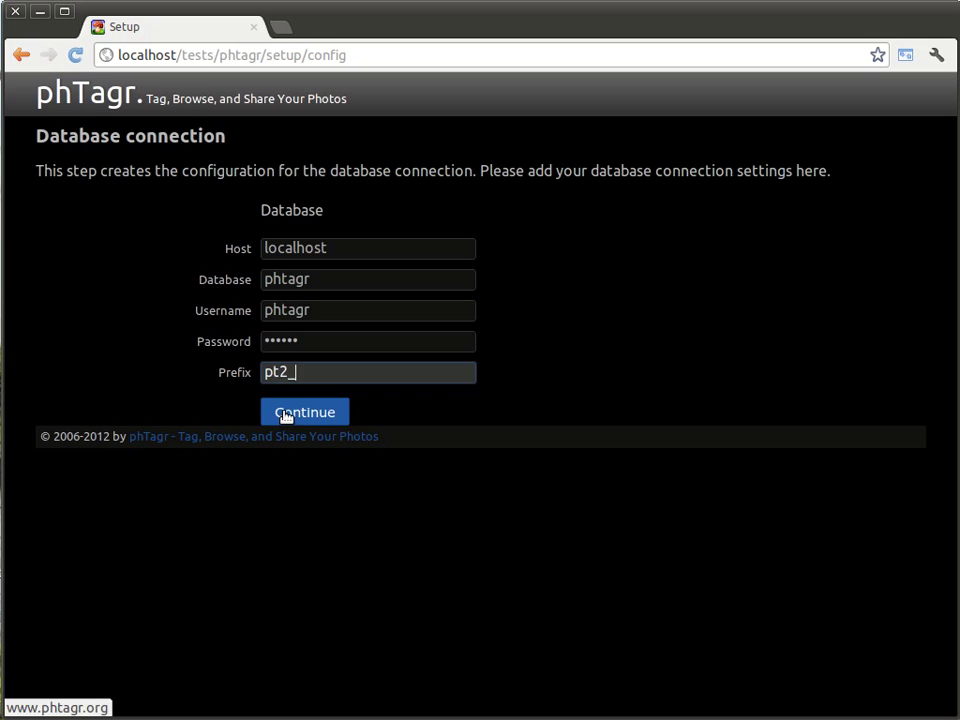
{"action": "left_click", "coordinate": [286, 414]}
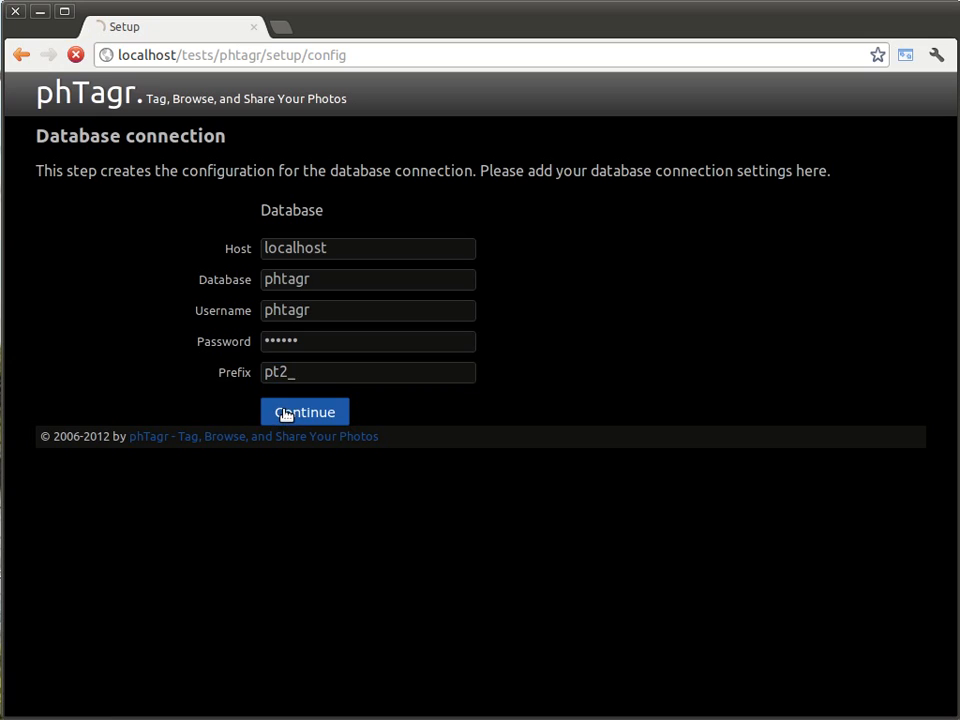
Create the admin account with password, confirmation and the suggested email address
{"action": "left_click", "coordinate": [286, 253]}
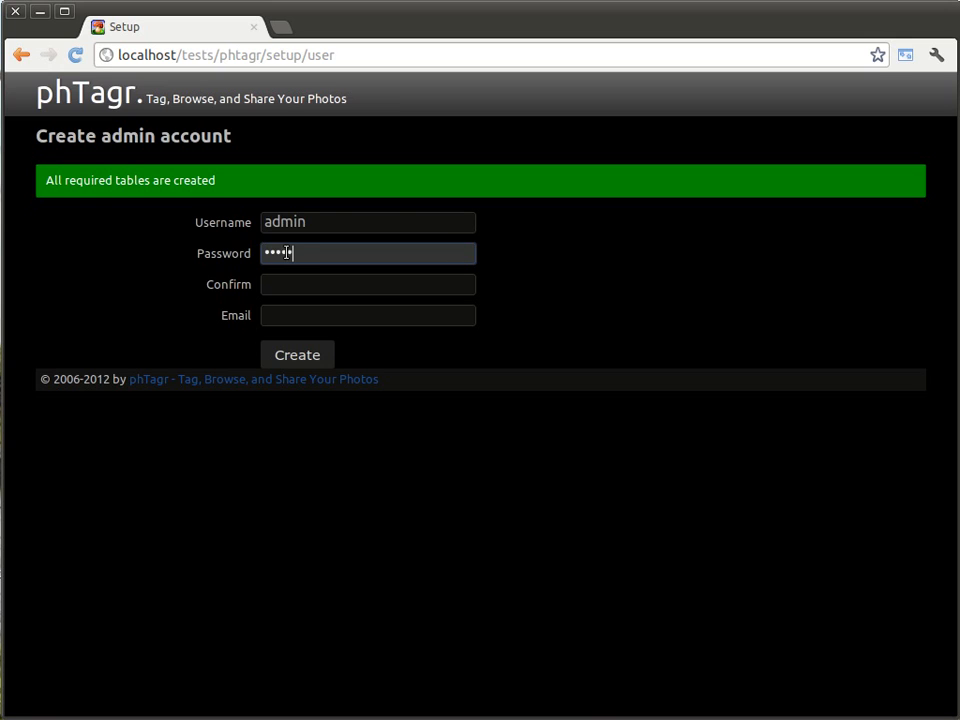
{"action": "type", "text": "***"}
{"action": "key", "text": "Tab"}
{"action": "type", "text": "**"}
{"action": "key", "text": "Tab"}
{"action": "type", "text": "x"}
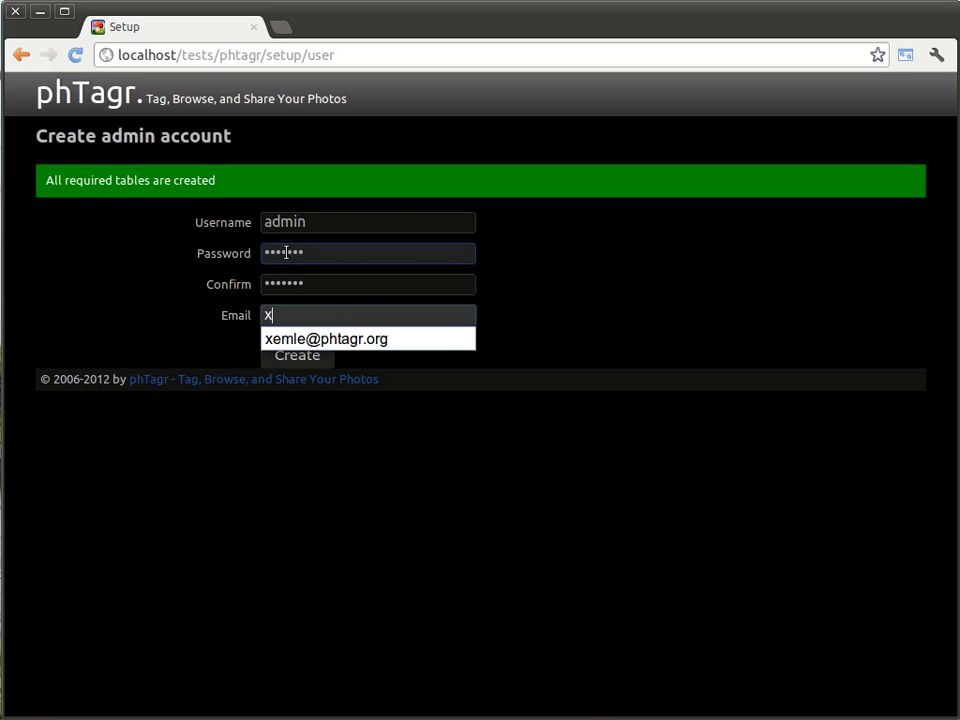
{"action": "type", "text": "e"}
{"action": "key", "text": "Down"}
{"action": "key", "text": "Return"}
{"action": "left_click", "coordinate": [317, 358]}
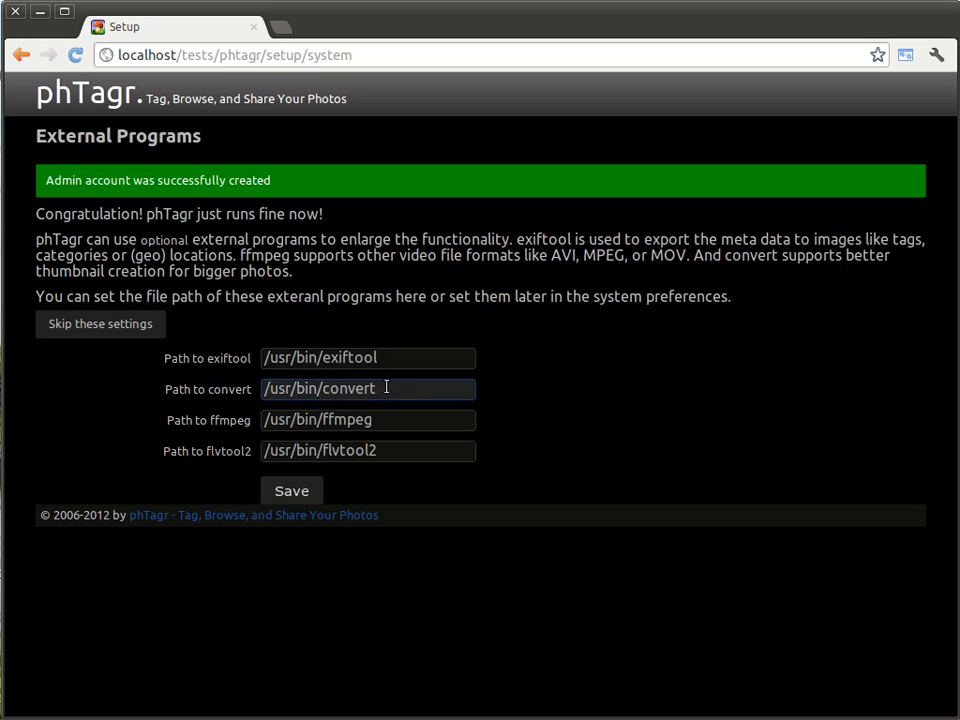
Review the ffmpeg path and save the default external program paths to finish setup
{"action": "left_click_drag", "start_coordinate": [446, 388], "coordinate": [300, 407]}
{"action": "left_click", "coordinate": [377, 422]}
{"action": "left_click_drag", "start_coordinate": [377, 422], "coordinate": [282, 422]}
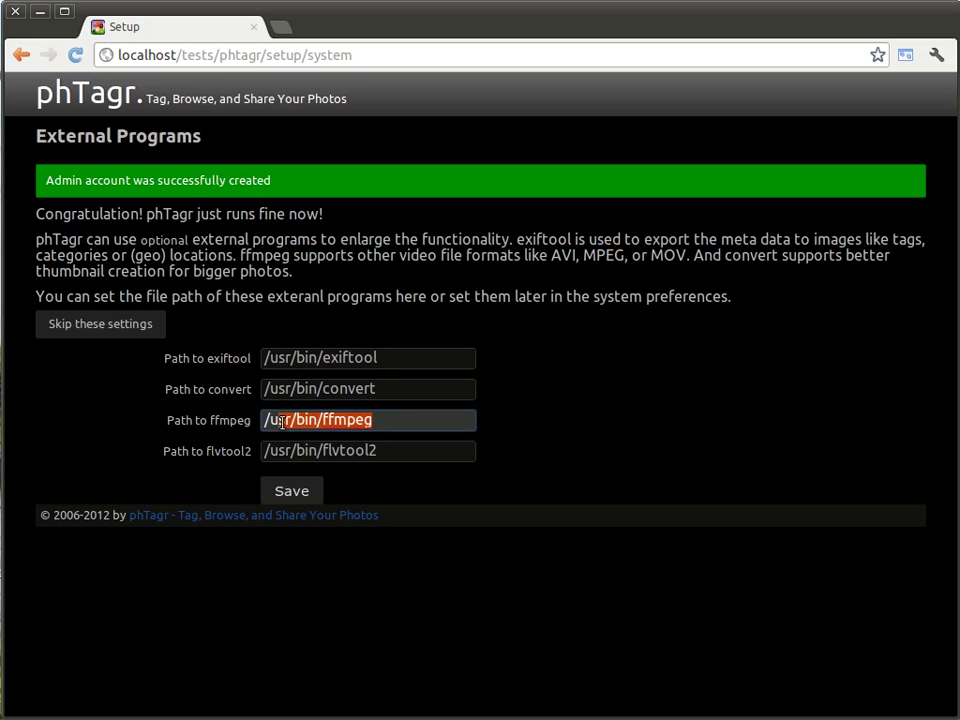
{"action": "left_click", "coordinate": [296, 491]}
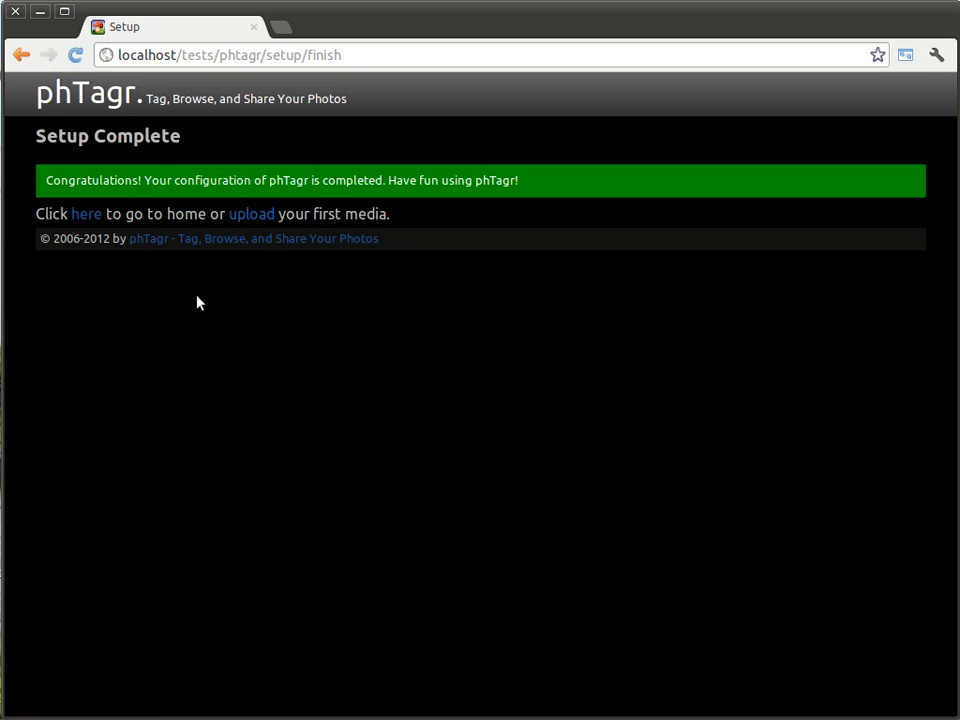
Choose img_1387.jpg, IMG_1521.jpg and IMG_1651.jpg from Sample Photos for the first three upload slots
{"action": "left_click", "coordinate": [262, 216]}
{"action": "left_click", "coordinate": [300, 259]}
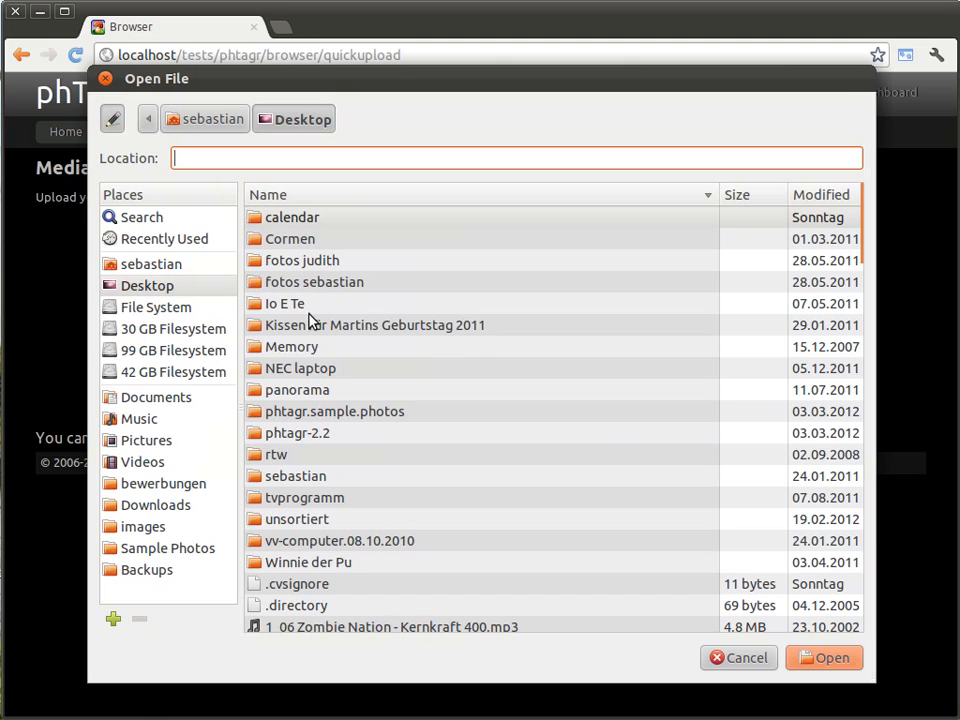
{"action": "left_click", "coordinate": [140, 550]}
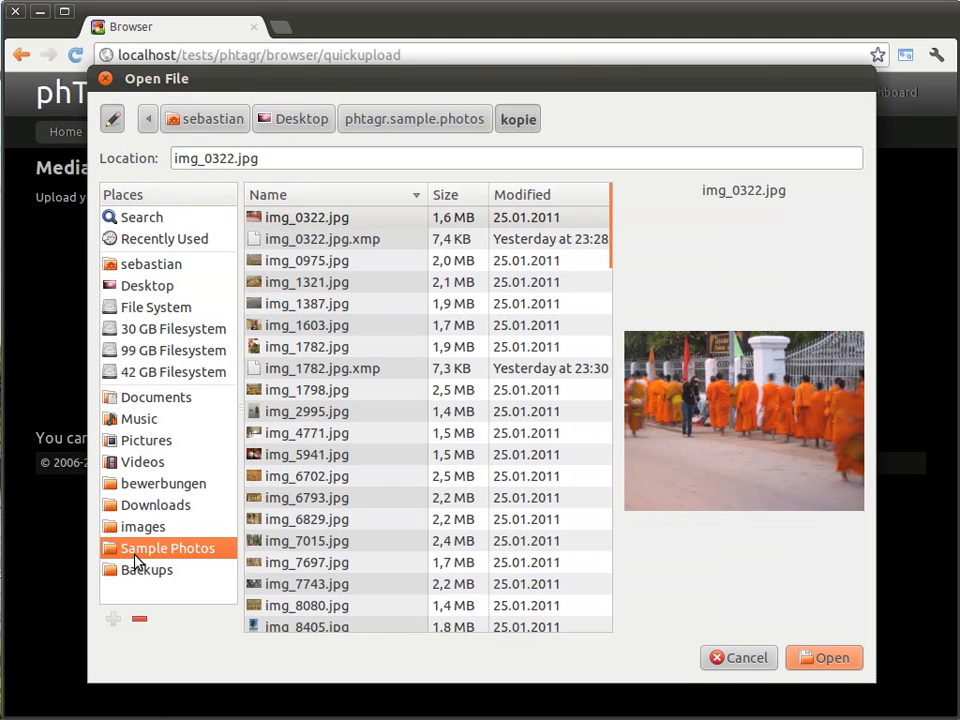
{"action": "double_click", "coordinate": [300, 305]}
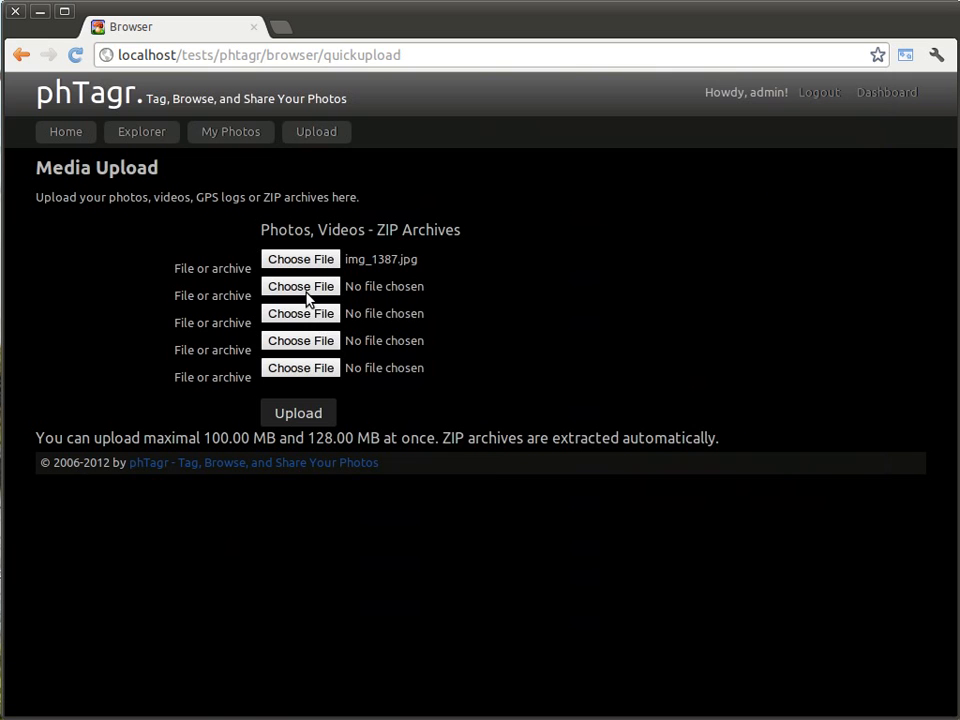
{"action": "left_click", "coordinate": [299, 285]}
{"action": "double_click", "coordinate": [315, 454]}
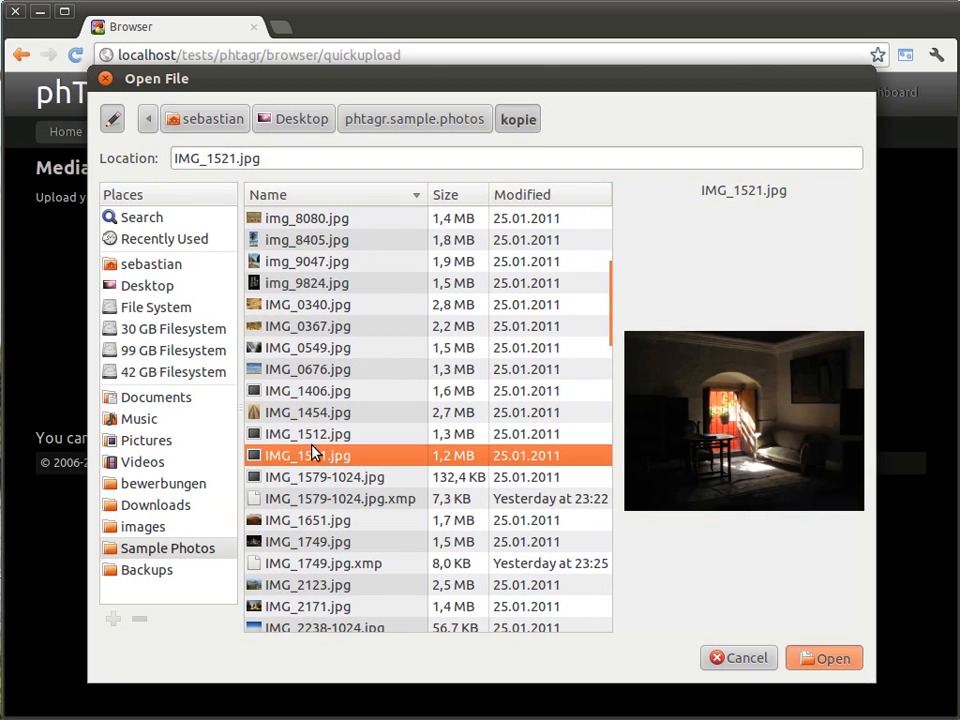
{"action": "left_click", "coordinate": [302, 312]}
{"action": "scroll", "coordinate": [315, 429], "scroll_direction": "down", "scroll_amount": 5}
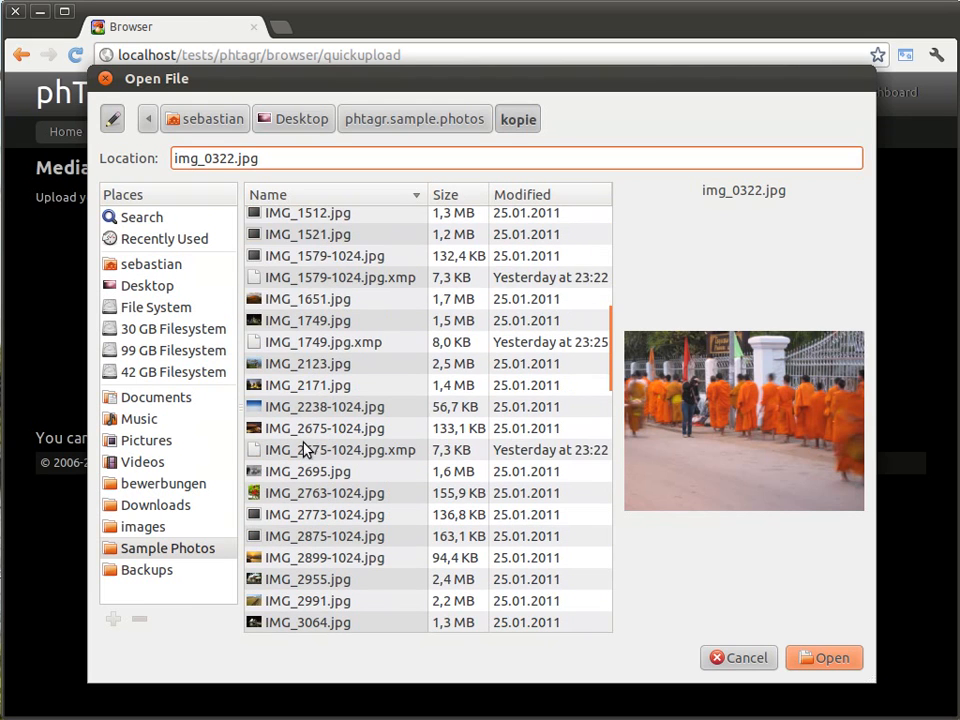
{"action": "double_click", "coordinate": [300, 298]}
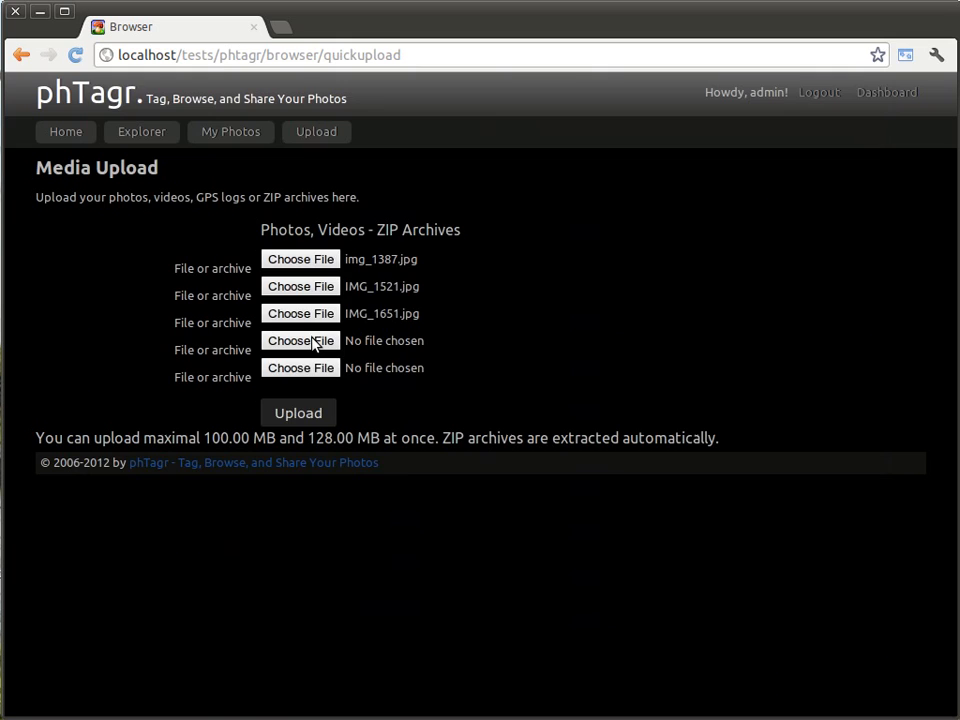
Add samples.zip as the fourth file, note the 100.00 MB limit, and upload all four
{"action": "left_click", "coordinate": [313, 343]}
{"action": "scroll", "coordinate": [343, 514], "scroll_direction": "down", "scroll_amount": 5}
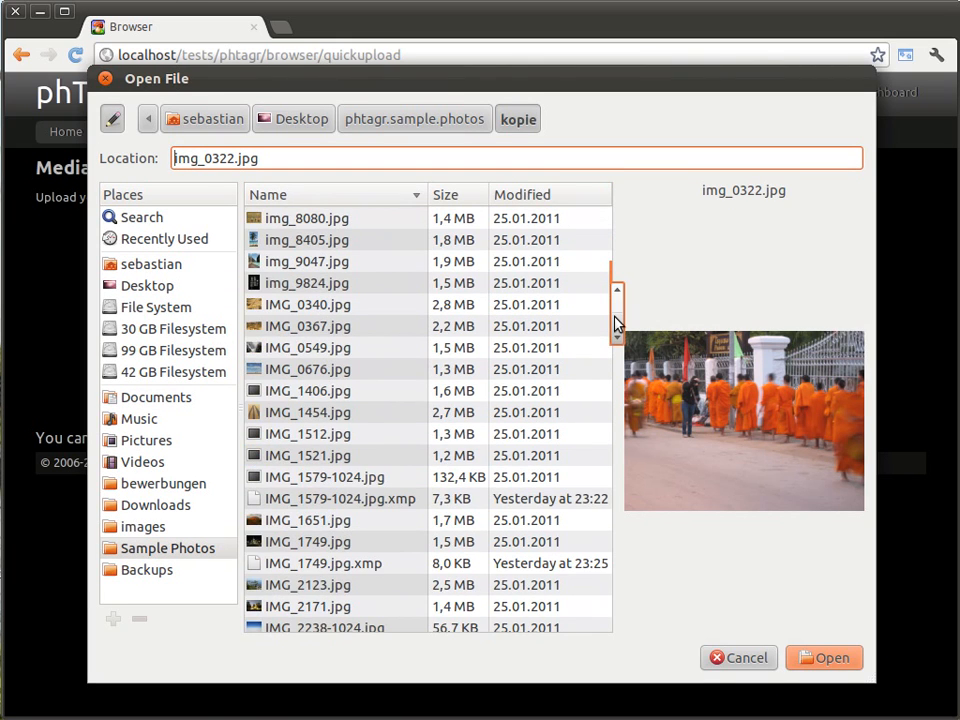
{"action": "scroll", "coordinate": [594, 583], "scroll_direction": "down", "scroll_amount": 10}
{"action": "scroll", "coordinate": [574, 621], "scroll_direction": "down", "scroll_amount": 3}
{"action": "left_click", "coordinate": [307, 625]}
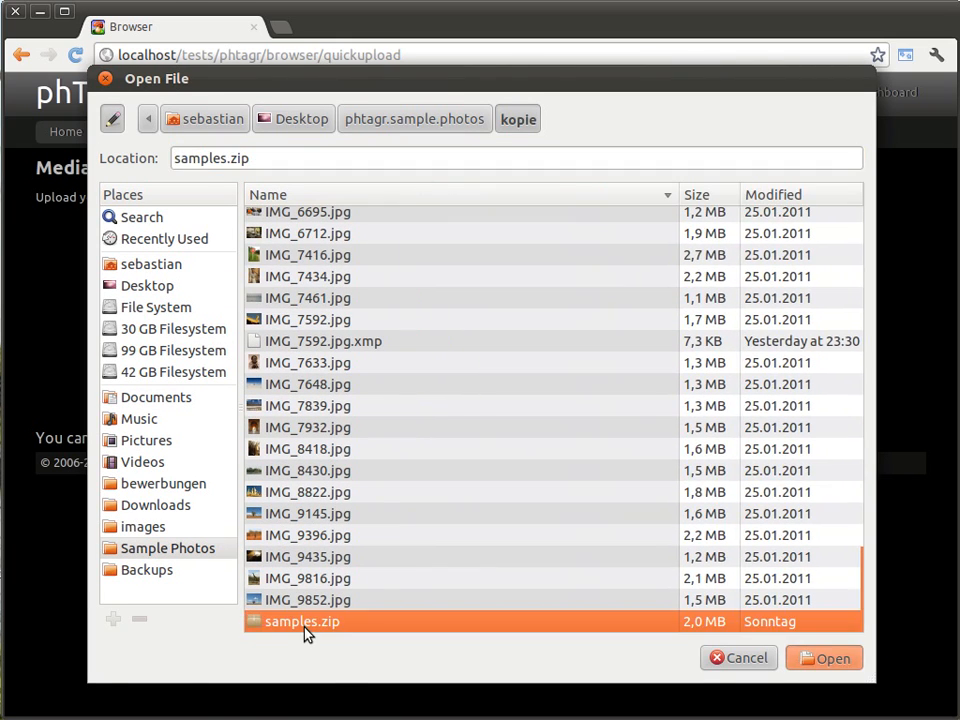
{"action": "double_click", "coordinate": [307, 625]}
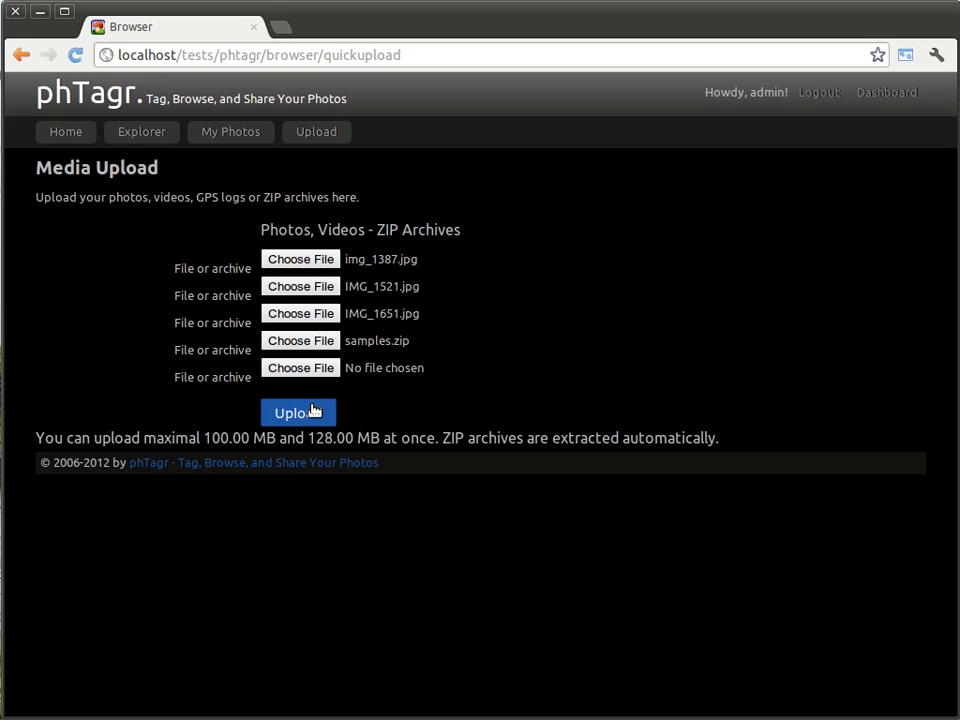
{"action": "mouse_move", "coordinate": [192, 438]}
{"action": "left_mouse_down"}
{"action": "mouse_move", "coordinate": [502, 446]}
{"action": "mouse_move", "coordinate": [501, 438]}
{"action": "left_mouse_up"}
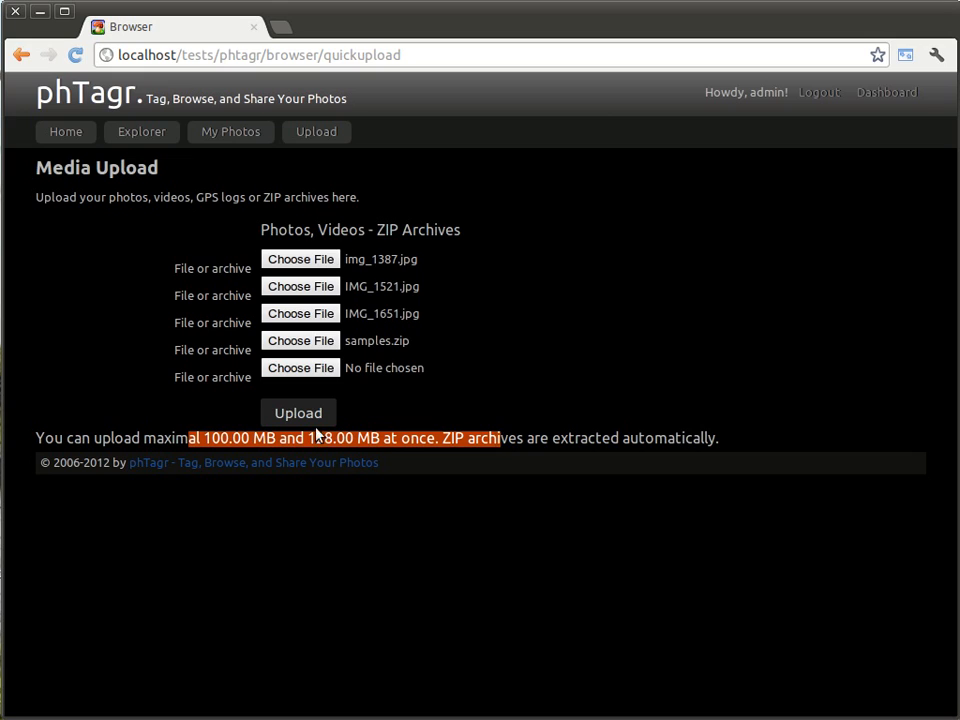
{"action": "left_click_drag", "start_coordinate": [197, 437], "coordinate": [291, 441]}
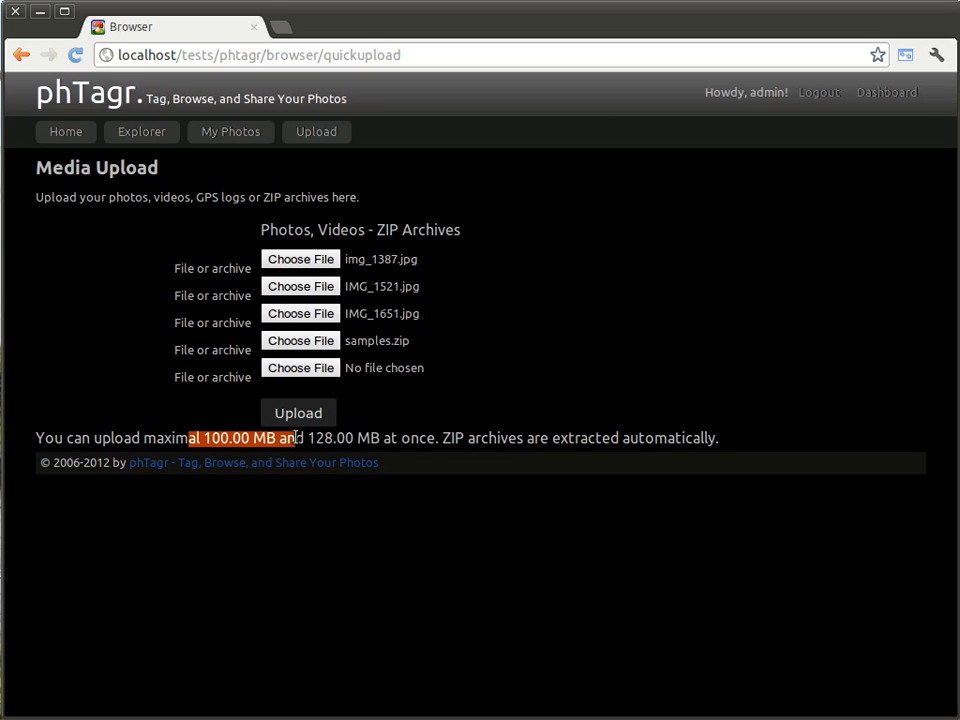
{"action": "left_click", "coordinate": [310, 414]}
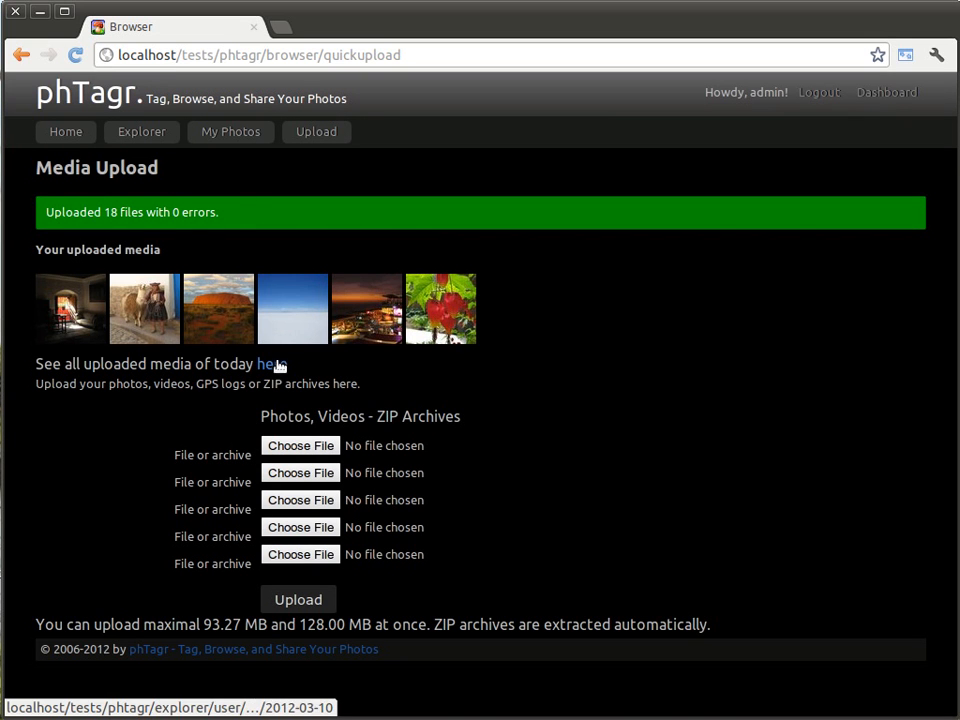
View today's uploaded media, page forward, then show all photos in the Explorer
{"action": "left_click", "coordinate": [276, 364]}
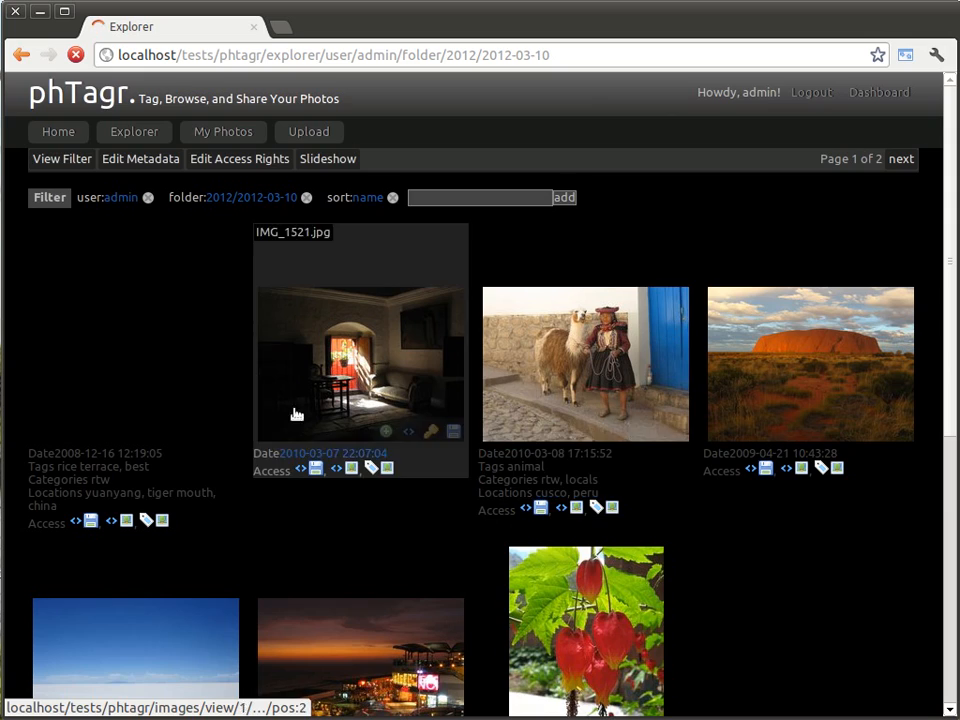
{"action": "scroll", "coordinate": [296, 411], "scroll_direction": "down", "scroll_amount": 2}
{"action": "scroll", "coordinate": [182, 386], "scroll_direction": "up", "scroll_amount": 2}
{"action": "scroll", "coordinate": [681, 388], "scroll_direction": "down", "scroll_amount": 5}
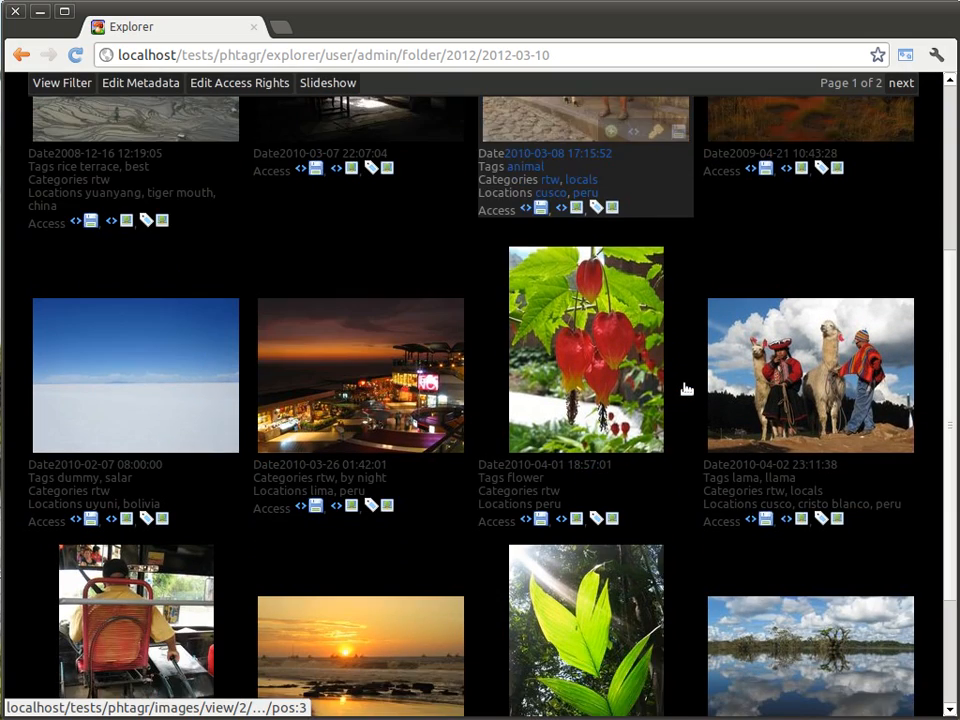
{"action": "scroll", "coordinate": [690, 430], "scroll_direction": "down", "scroll_amount": 3}
{"action": "left_click", "coordinate": [508, 683]}
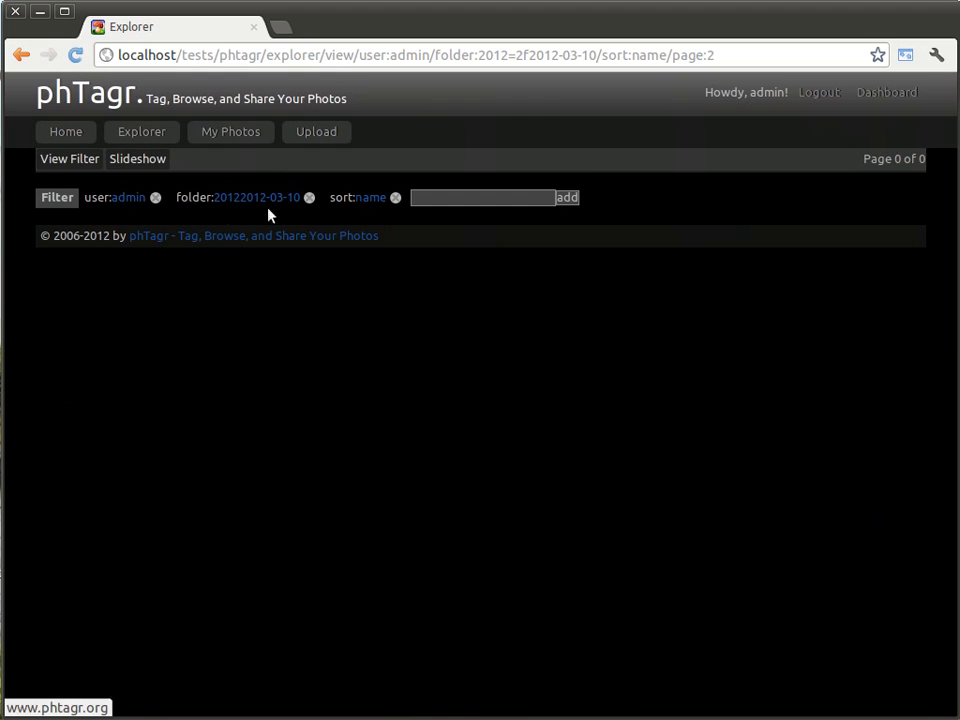
{"action": "left_click", "coordinate": [145, 137]}
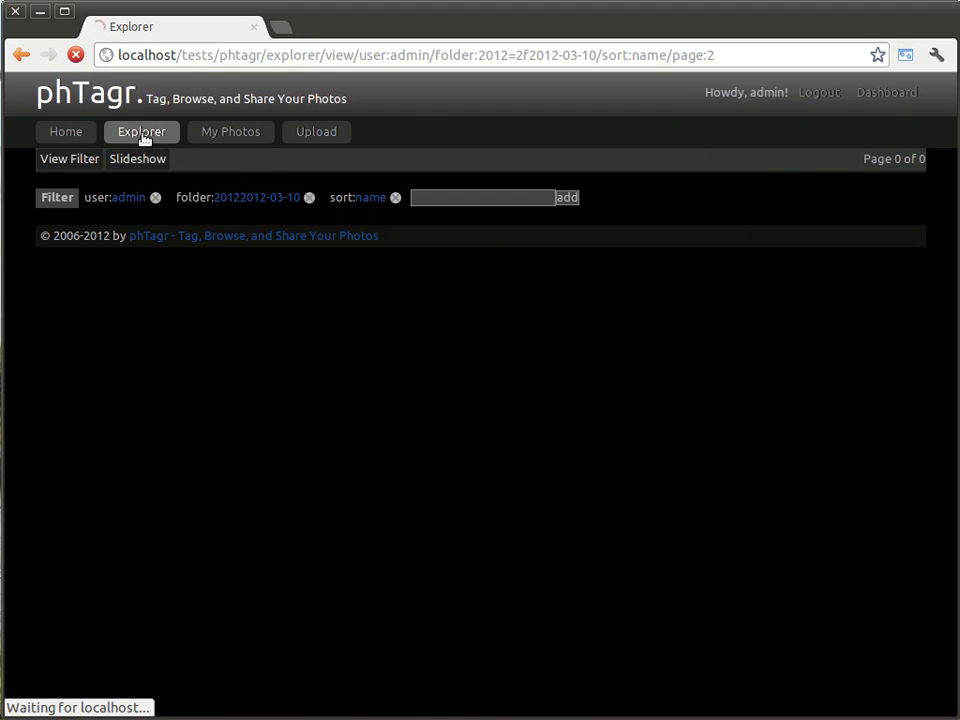